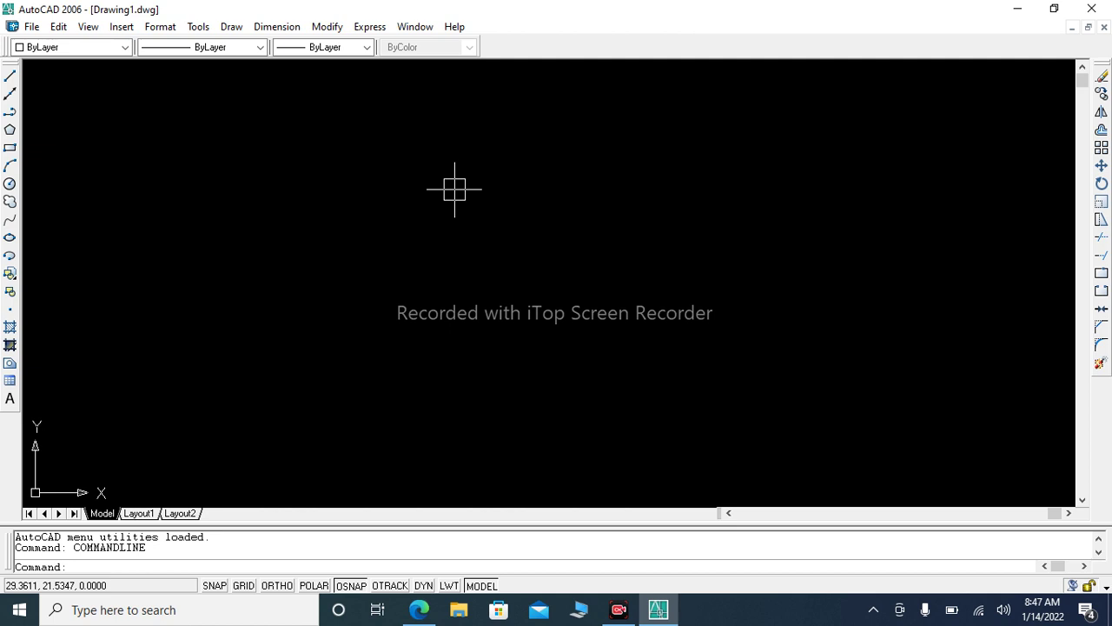
# Open the Options dialog using the op command
pyautogui.write('option')
pyautogui.press('Return')
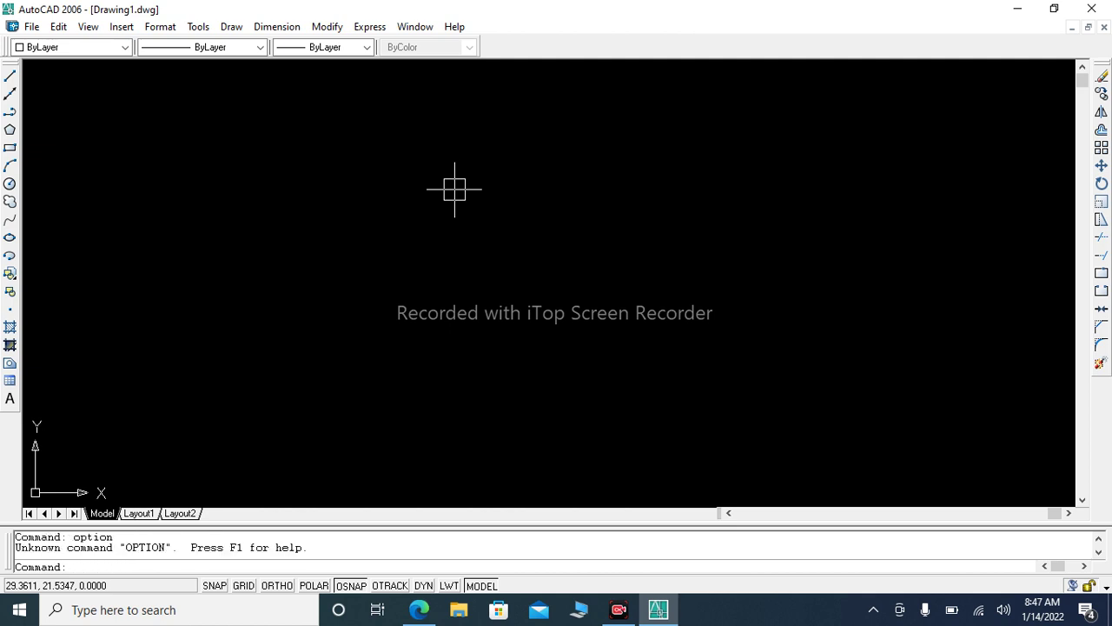
pyautogui.write('op')
pyautogui.press('Return')
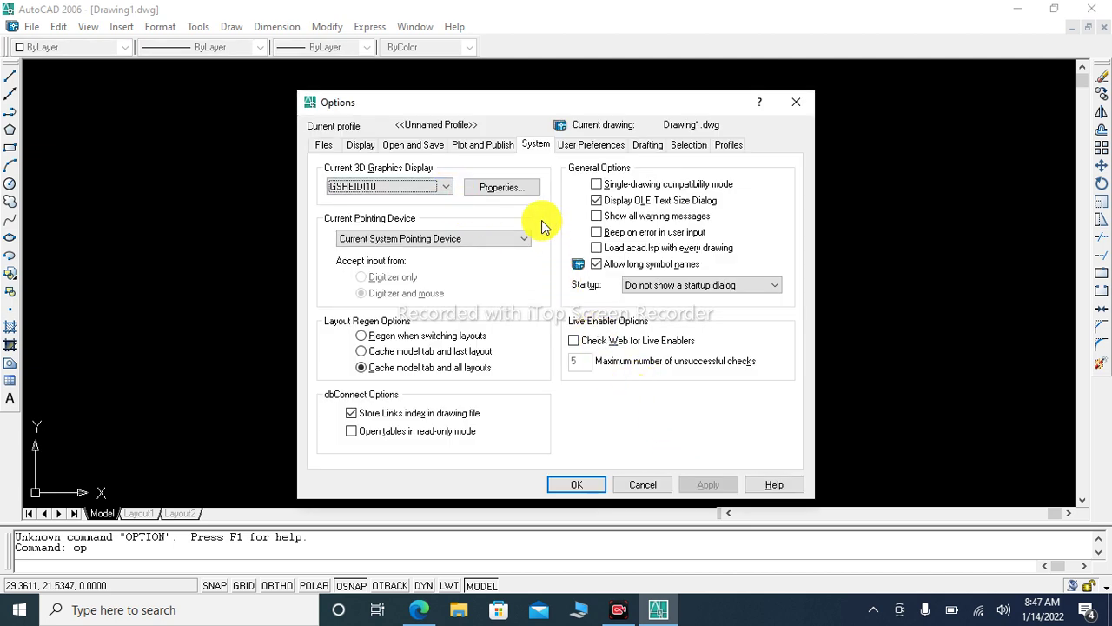
# Set the Startup option in the System settings to Show Startup dialog box and apply the change
pyautogui.click(324, 145)
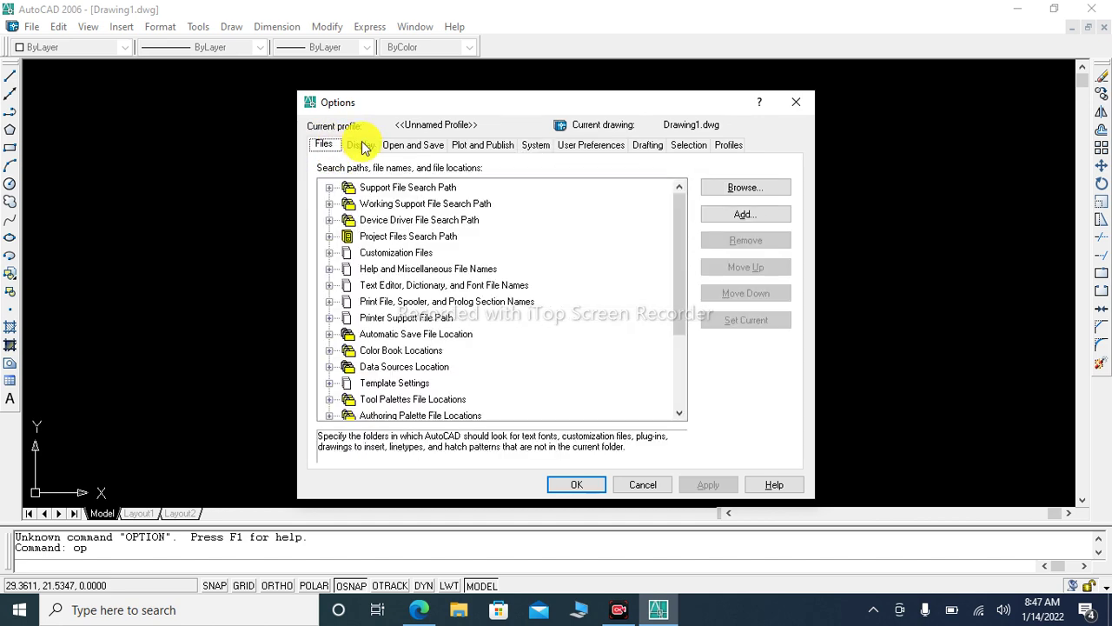
pyautogui.click(361, 144)
pyautogui.click(426, 147)
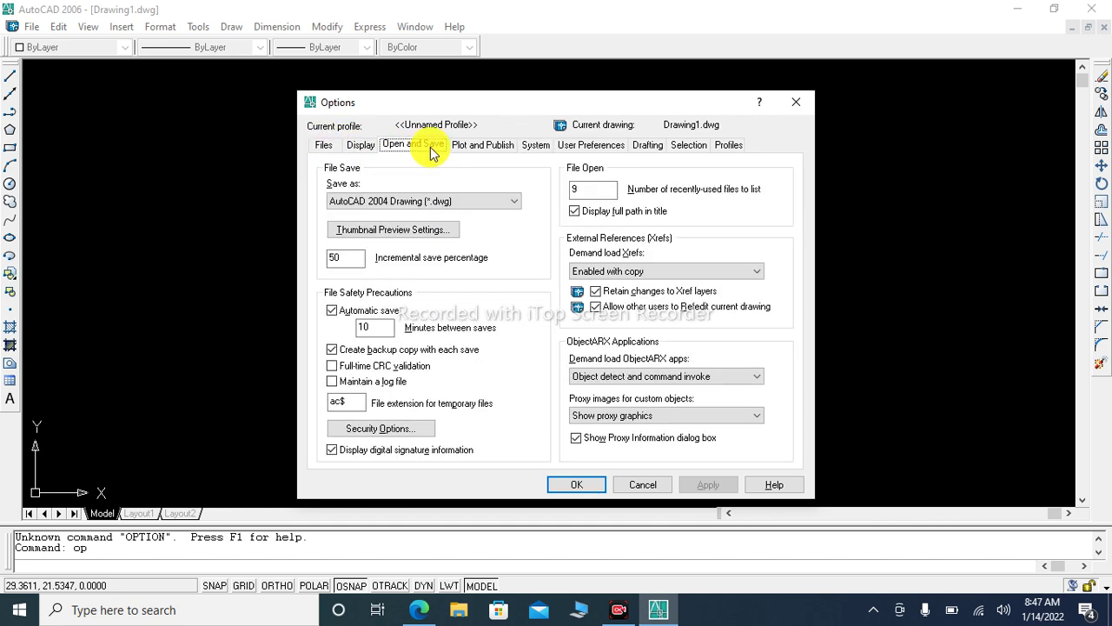
pyautogui.click(483, 146)
pyautogui.click(534, 146)
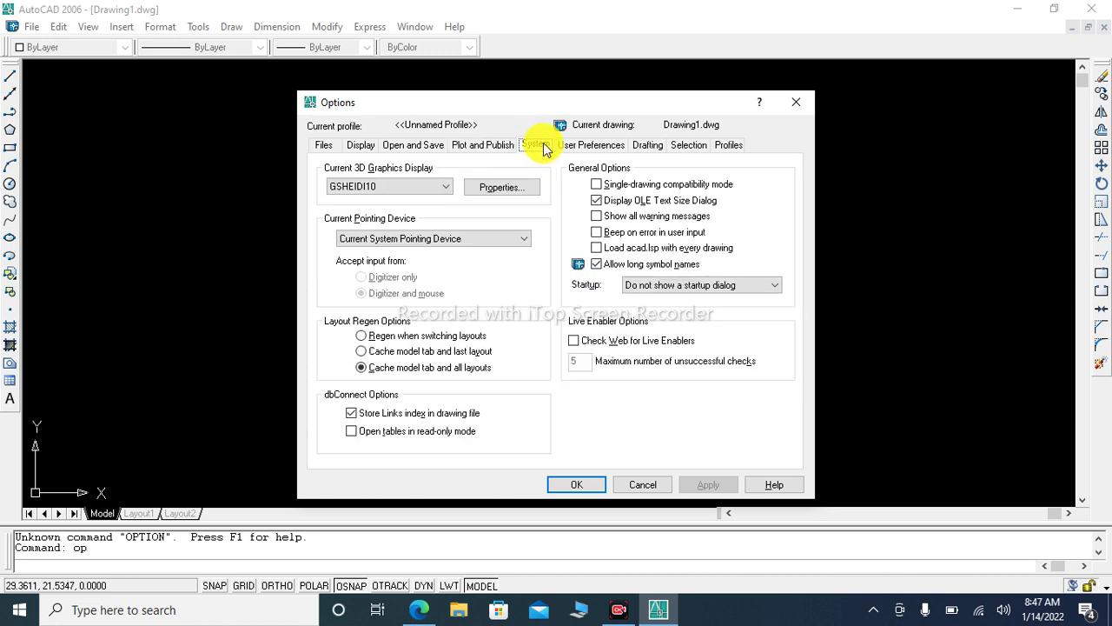
pyautogui.click(664, 287)
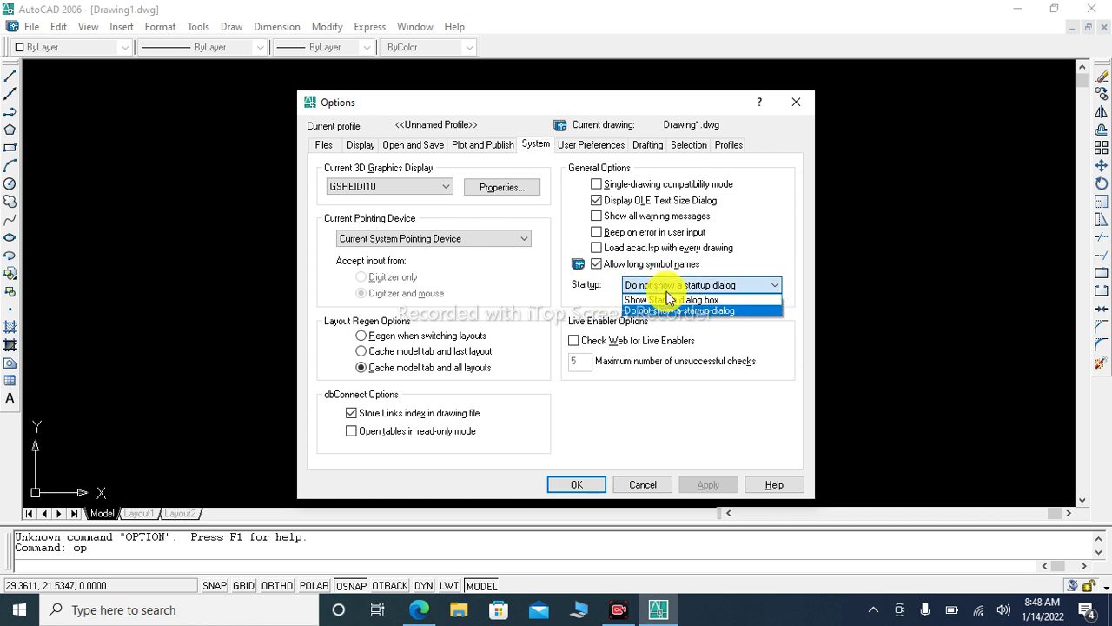
pyautogui.click(669, 300)
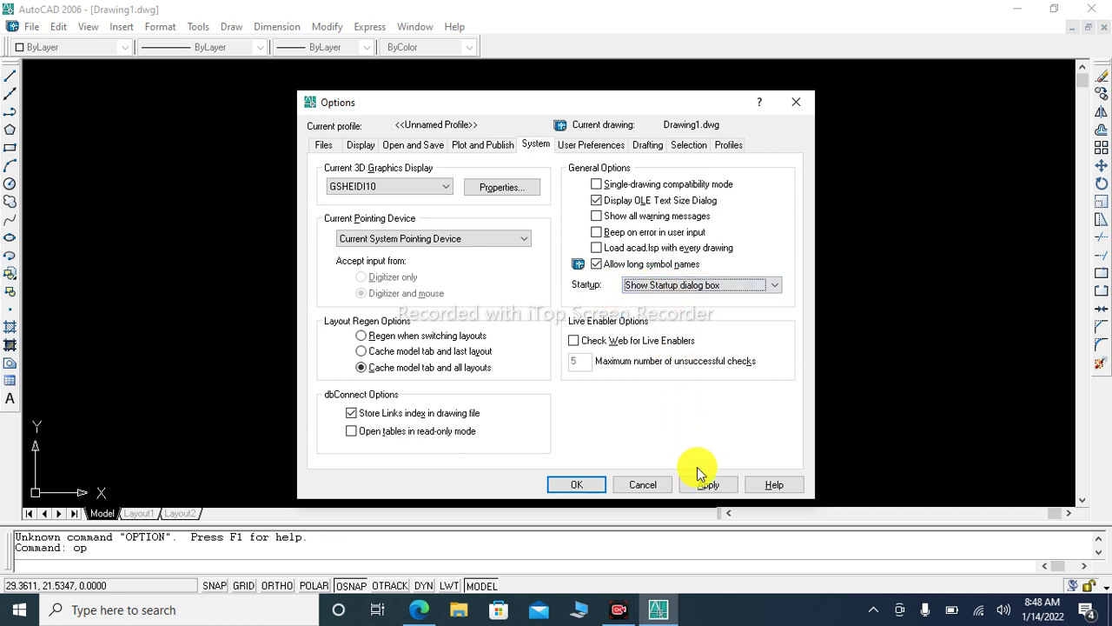
pyautogui.click(708, 485)
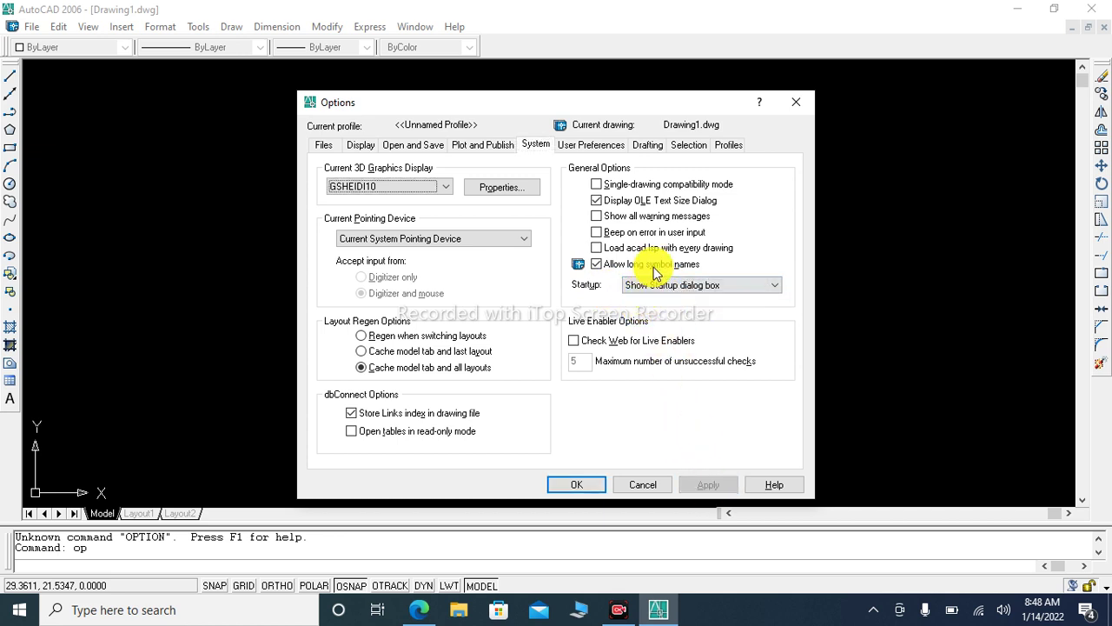
pyautogui.click(581, 484)
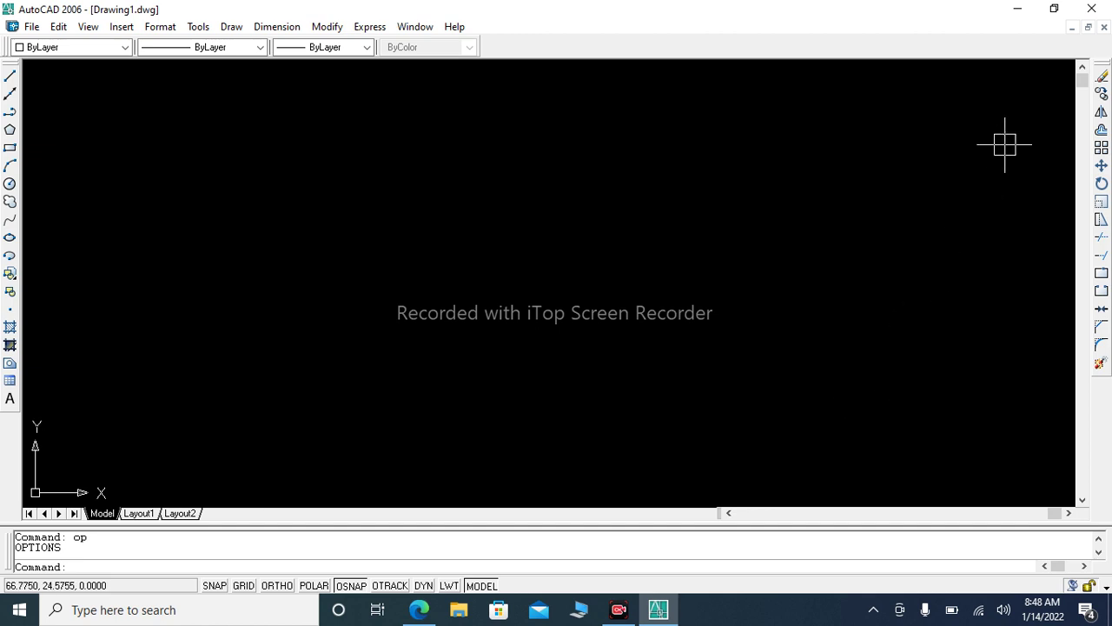
# Close Drawing1.dwg without saving changes and begin creating a new drawing
pyautogui.click(1103, 27)
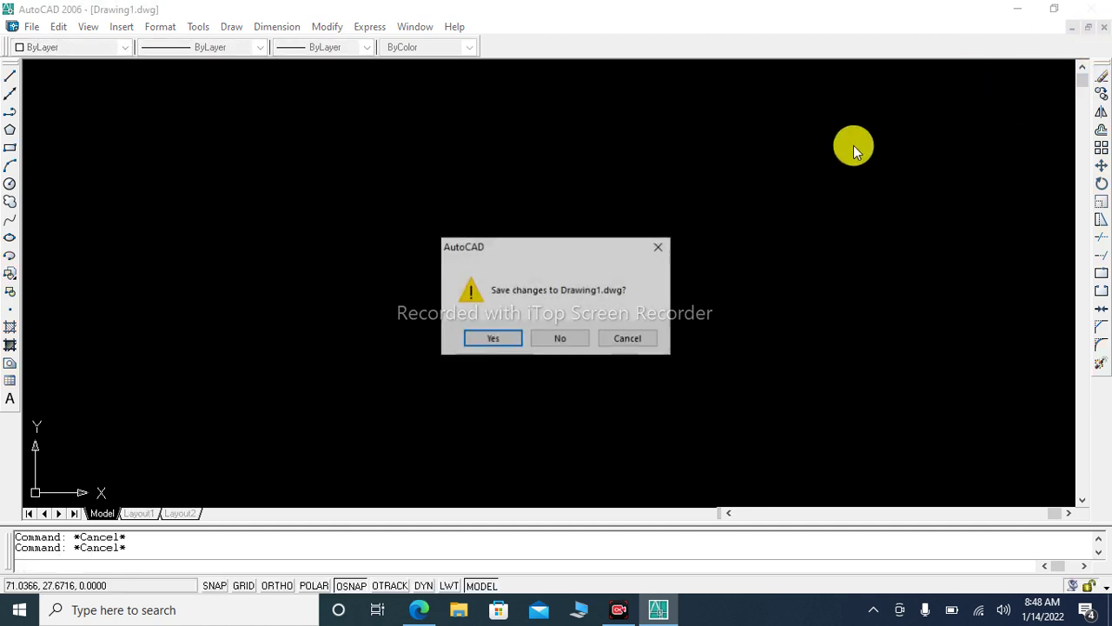
pyautogui.click(558, 337)
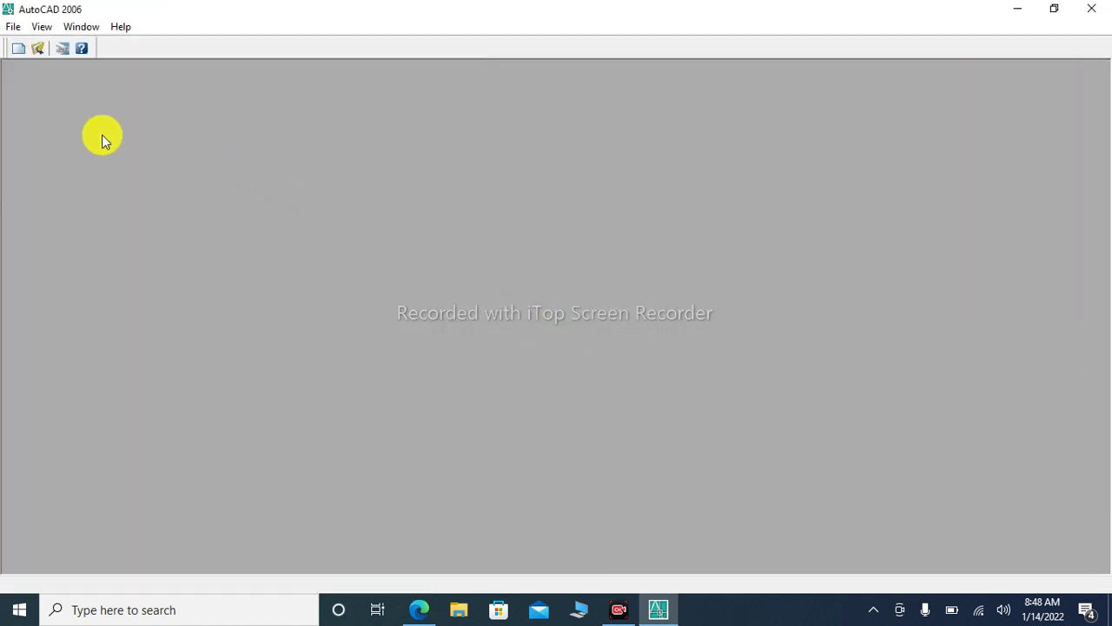
pyautogui.click(18, 50)
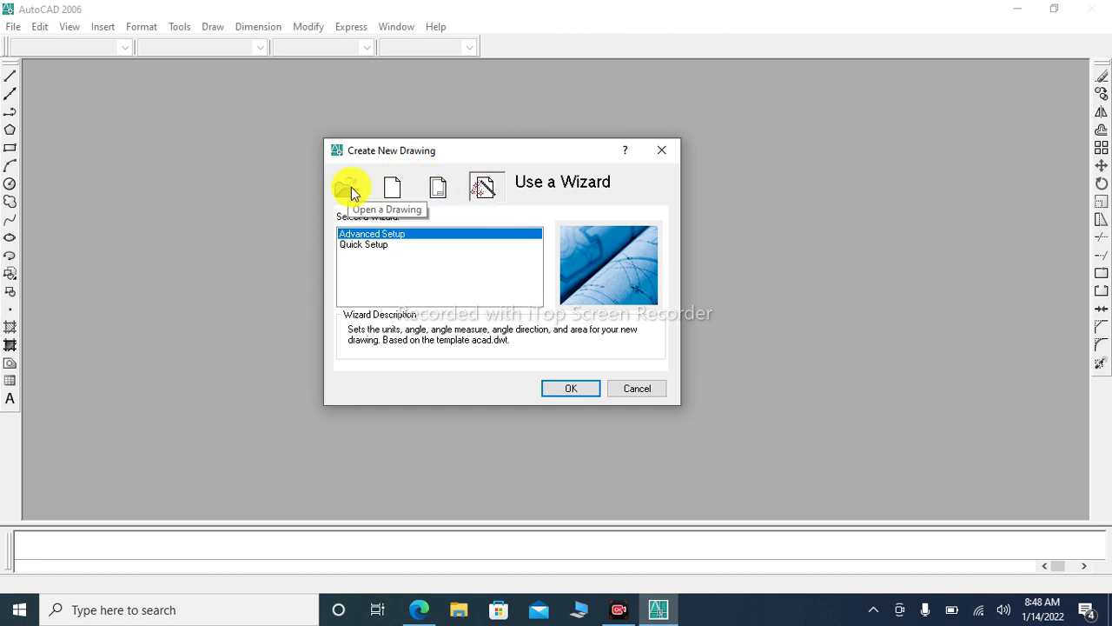
# Examine the Imperial and Metric default settings for starting a drawing from scratch
pyautogui.click(391, 191)
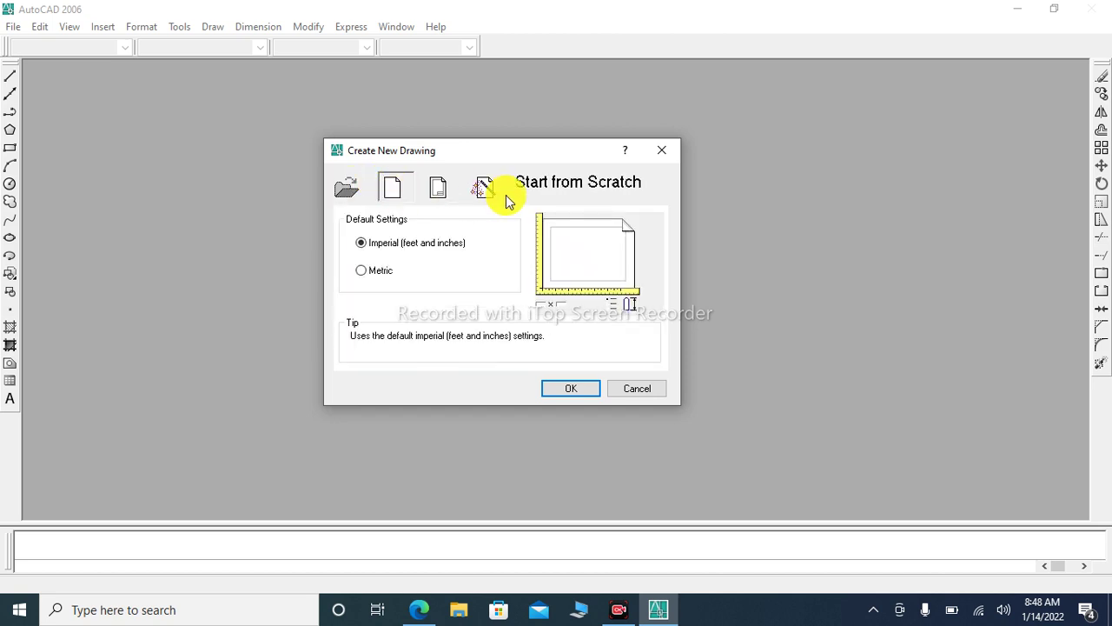
pyautogui.click(379, 249)
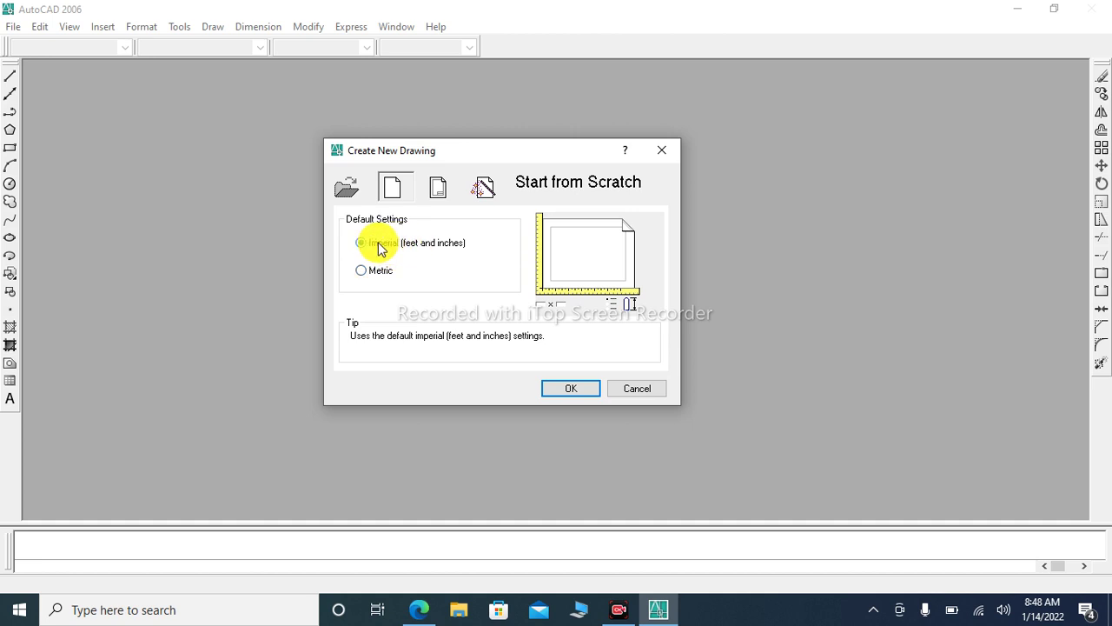
pyautogui.click(377, 277)
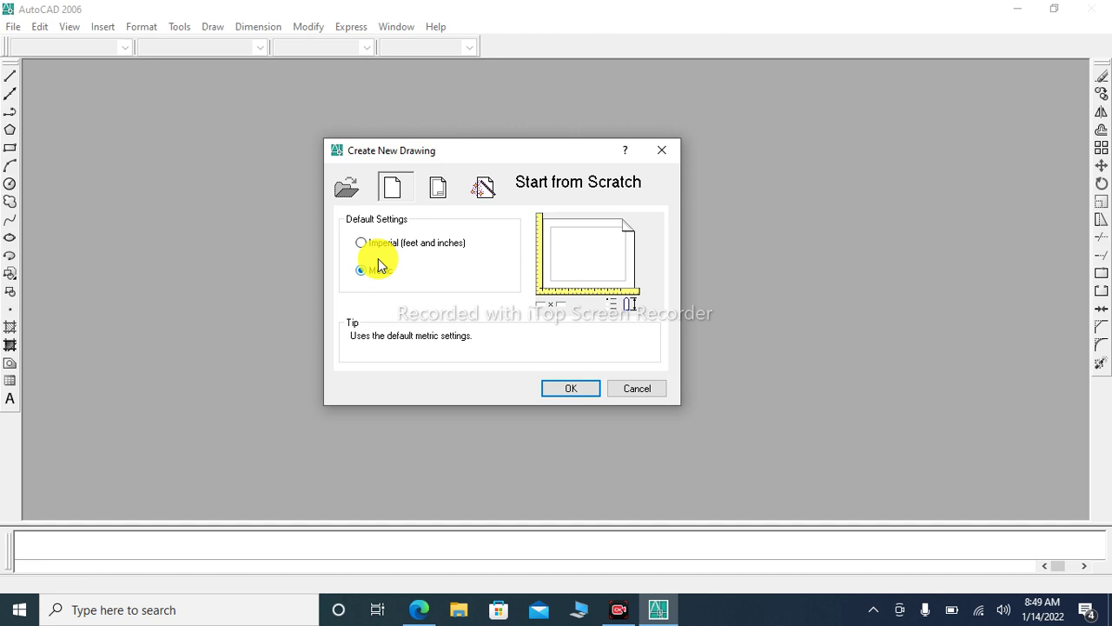
# Examine the available drawing templates, previewing the Acadiso templates and several ANSI title block templates from A to D
pyautogui.click(440, 187)
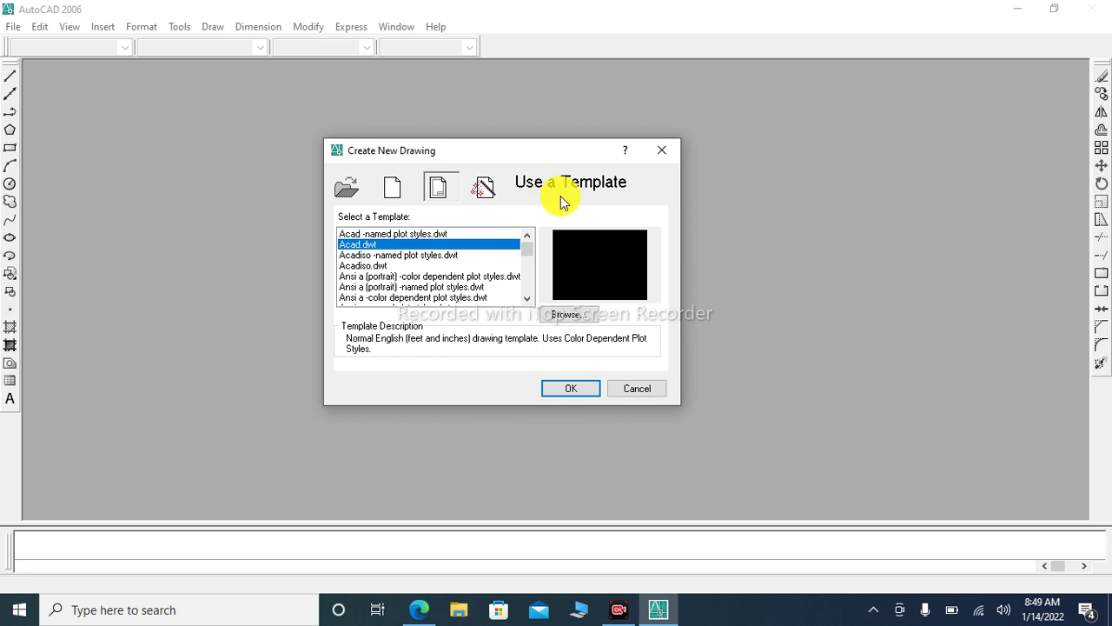
pyautogui.click(374, 253)
pyautogui.click(374, 265)
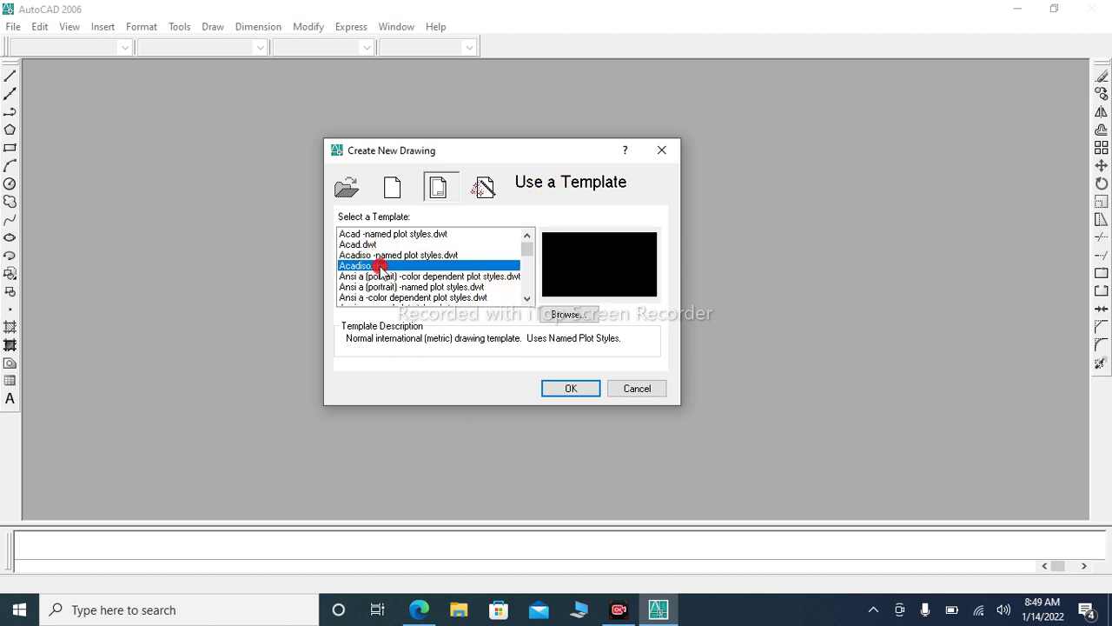
pyautogui.click(382, 286)
pyautogui.scroll(-2, 397, 269)
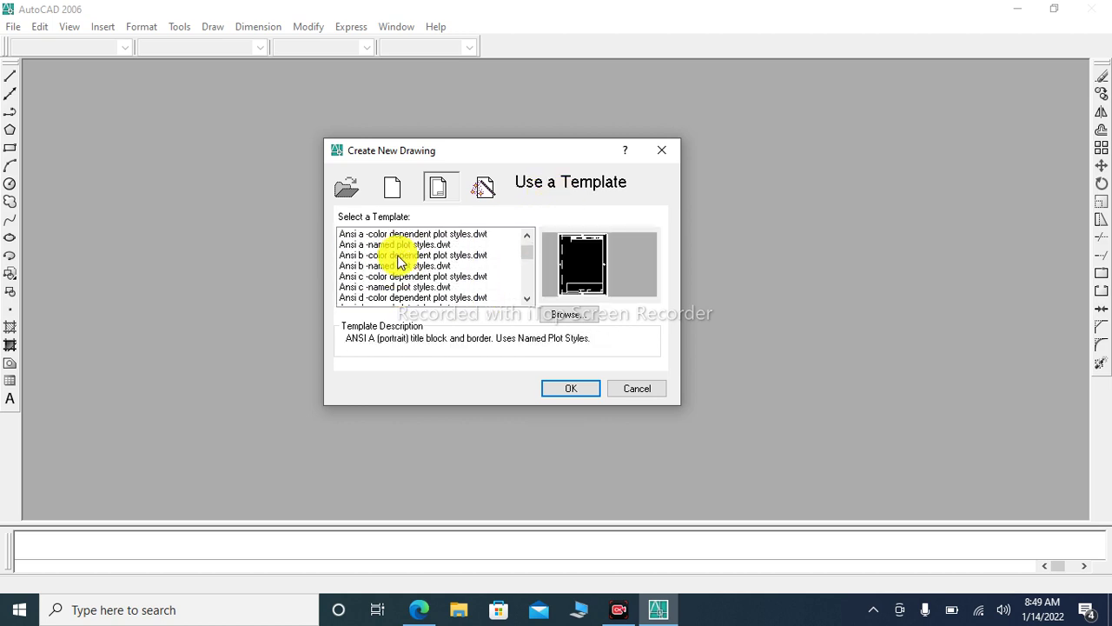
pyautogui.click(401, 255)
pyautogui.click(405, 266)
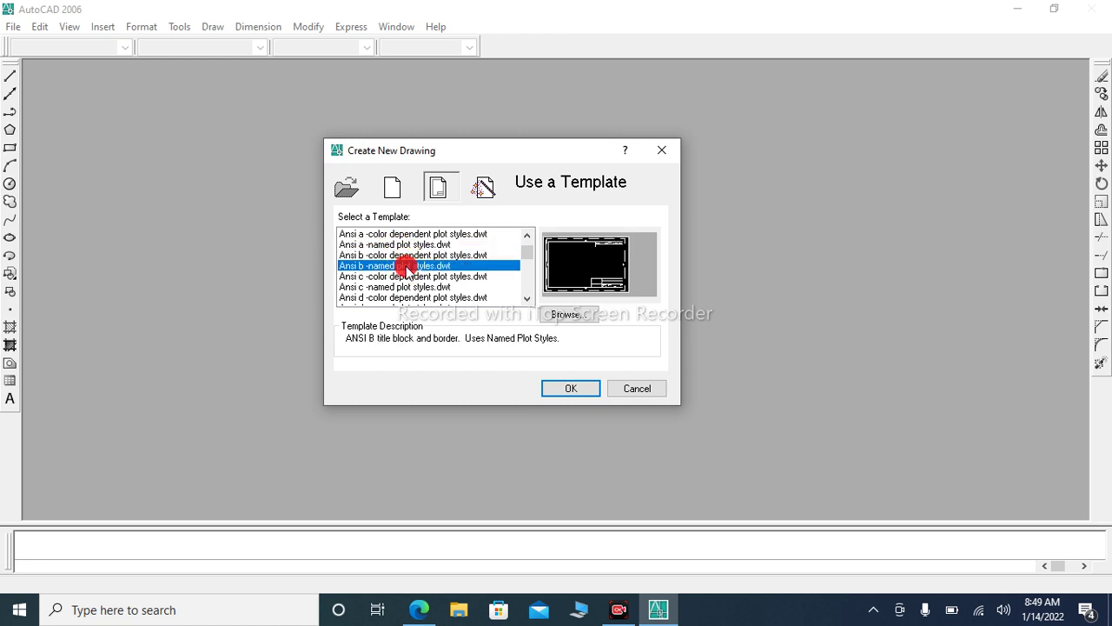
pyautogui.click(408, 276)
pyautogui.click(409, 286)
pyautogui.click(414, 278)
pyautogui.click(420, 297)
pyautogui.scroll(2, 419, 270)
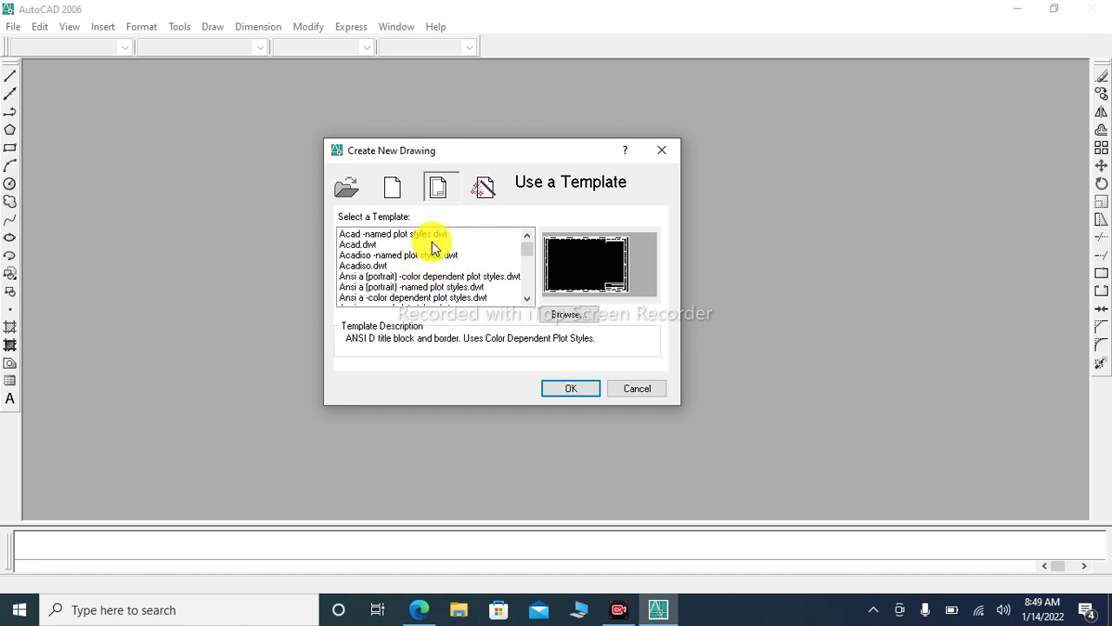
# Create the new drawing with the Quick Setup wizard after comparing its description with Advanced Setup
pyautogui.click(484, 189)
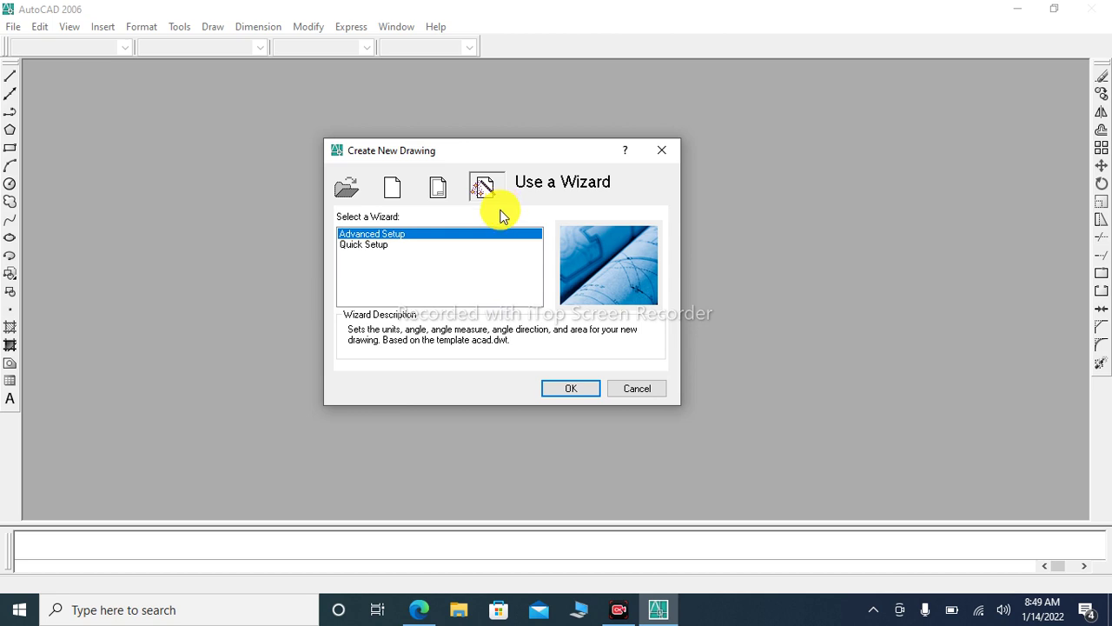
pyautogui.click(371, 248)
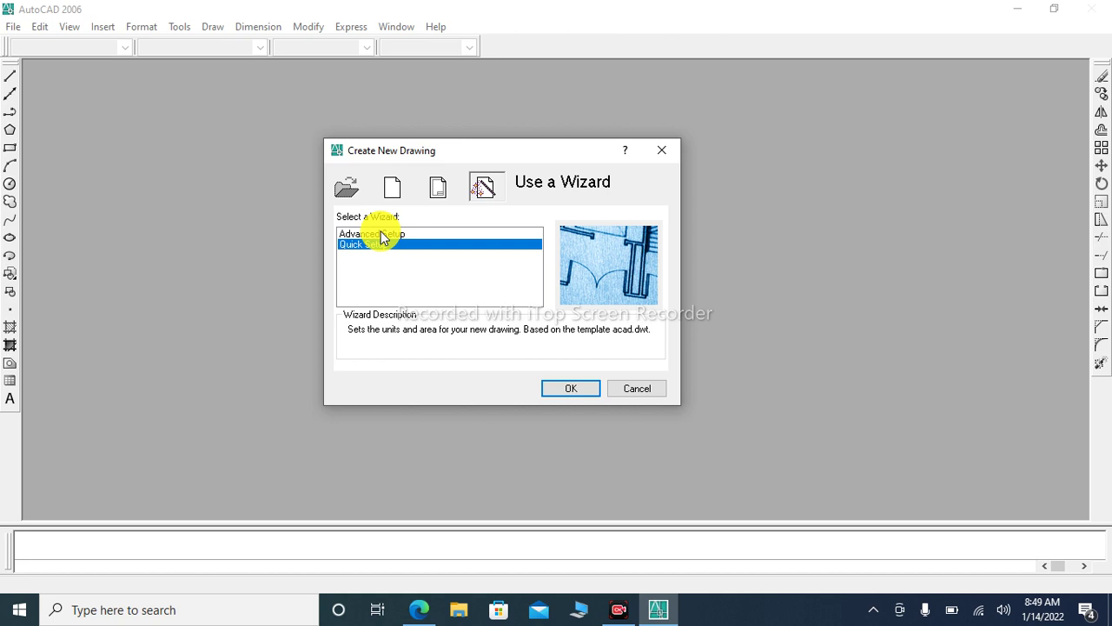
pyautogui.click(382, 235)
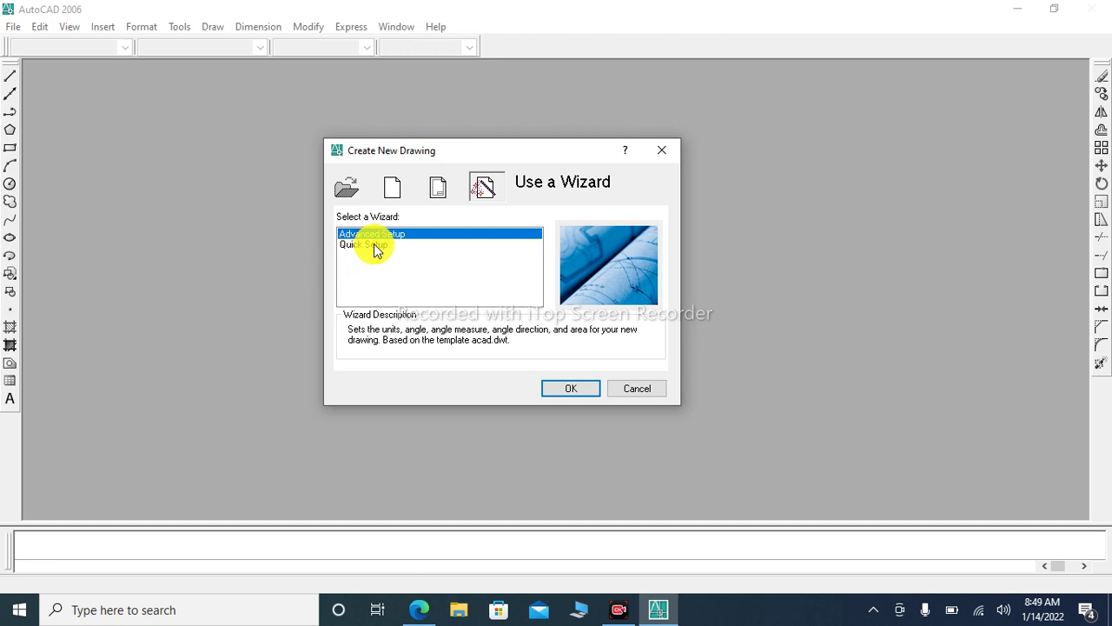
pyautogui.click(374, 247)
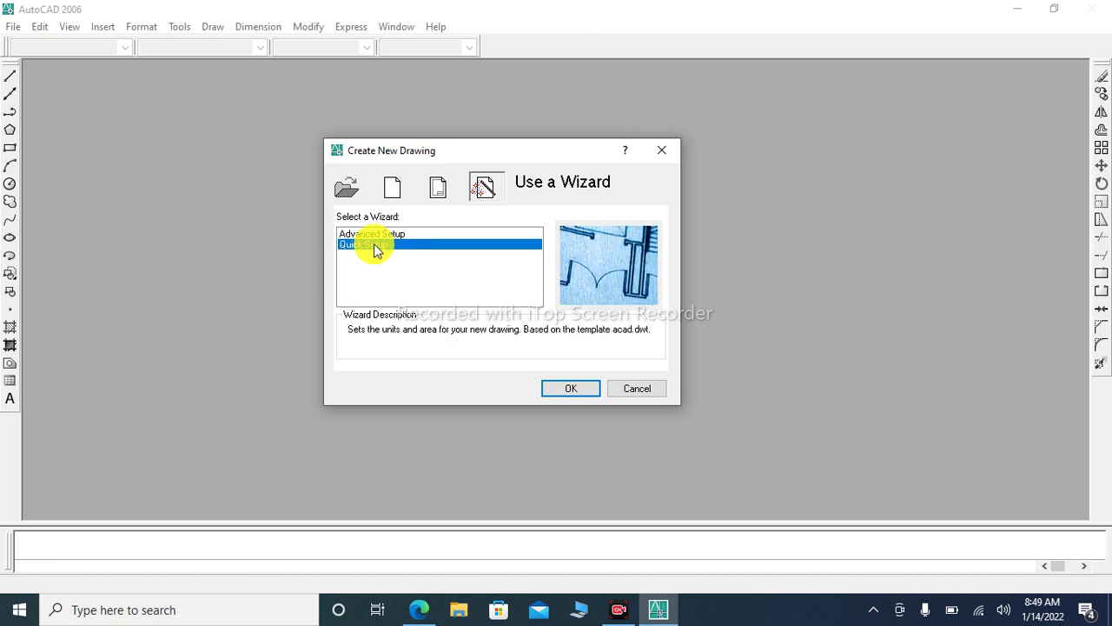
pyautogui.click(573, 388)
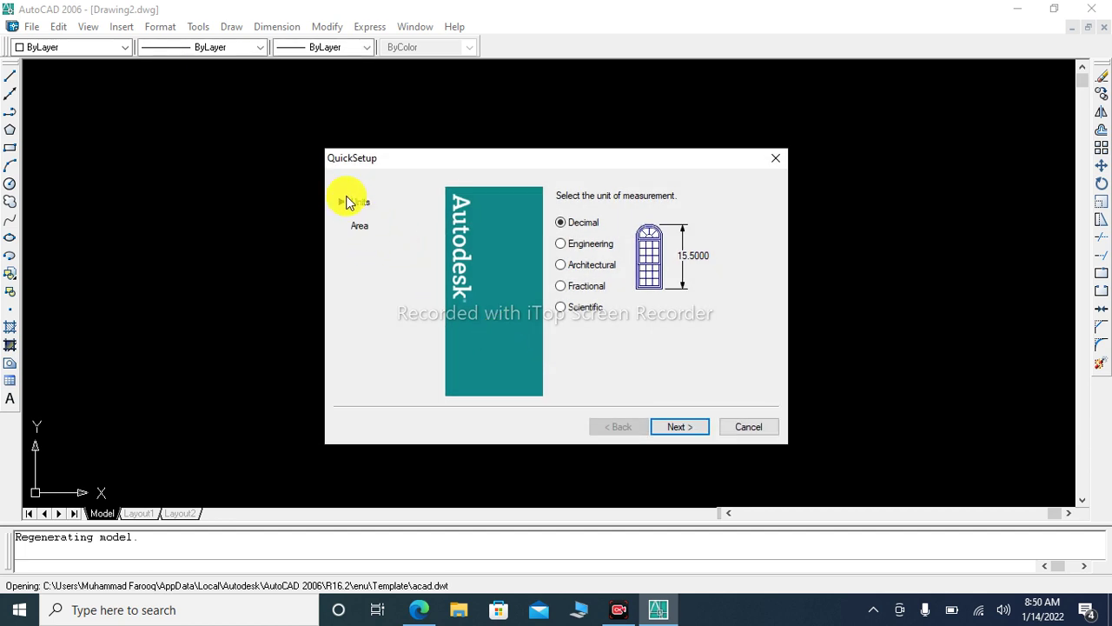
# Compare the sample dimension formats of the Engineering, Architectural, Fractional, Scientific and Decimal units
pyautogui.click(580, 244)
pyautogui.click(581, 266)
pyautogui.click(575, 286)
pyautogui.click(572, 307)
pyautogui.click(562, 224)
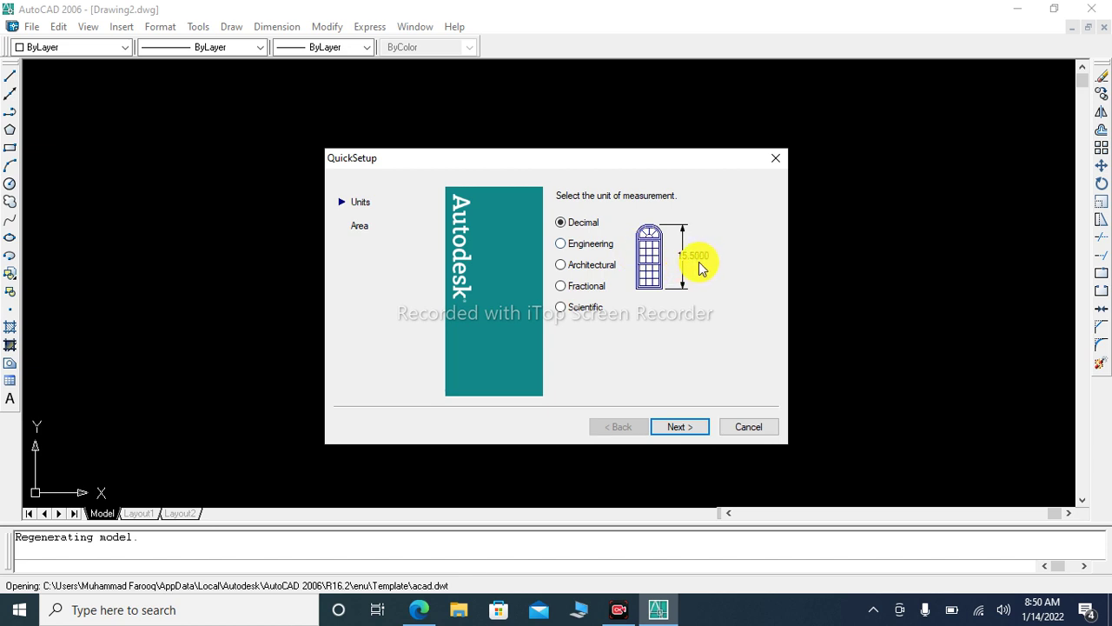
# Set the unit of measurement to Engineering and proceed to the drawing area settings
pyautogui.click(580, 246)
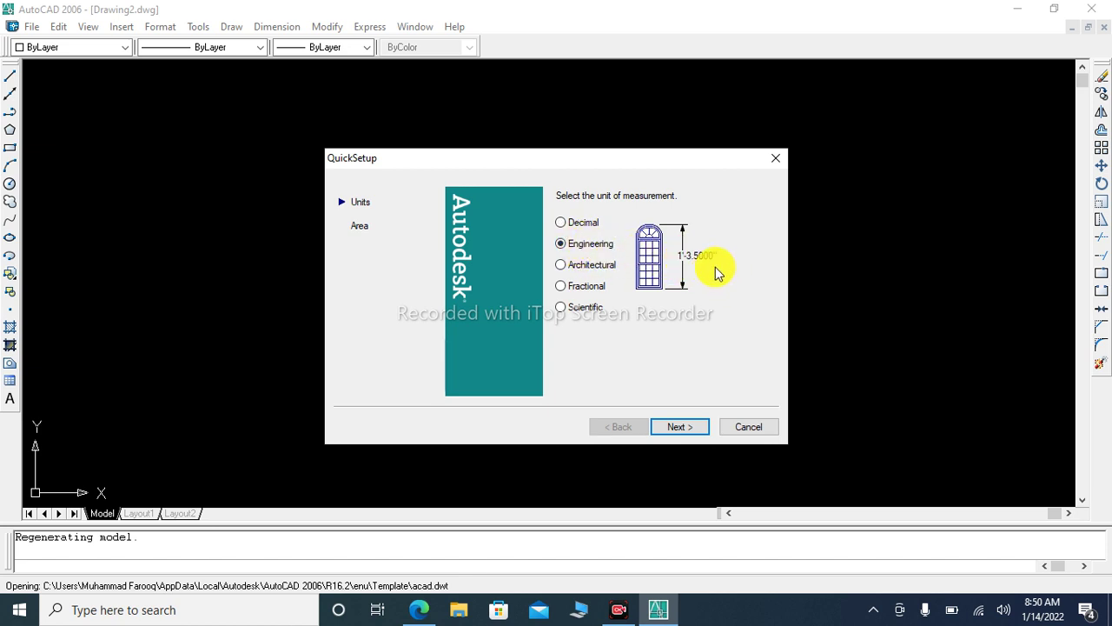
pyautogui.click(561, 266)
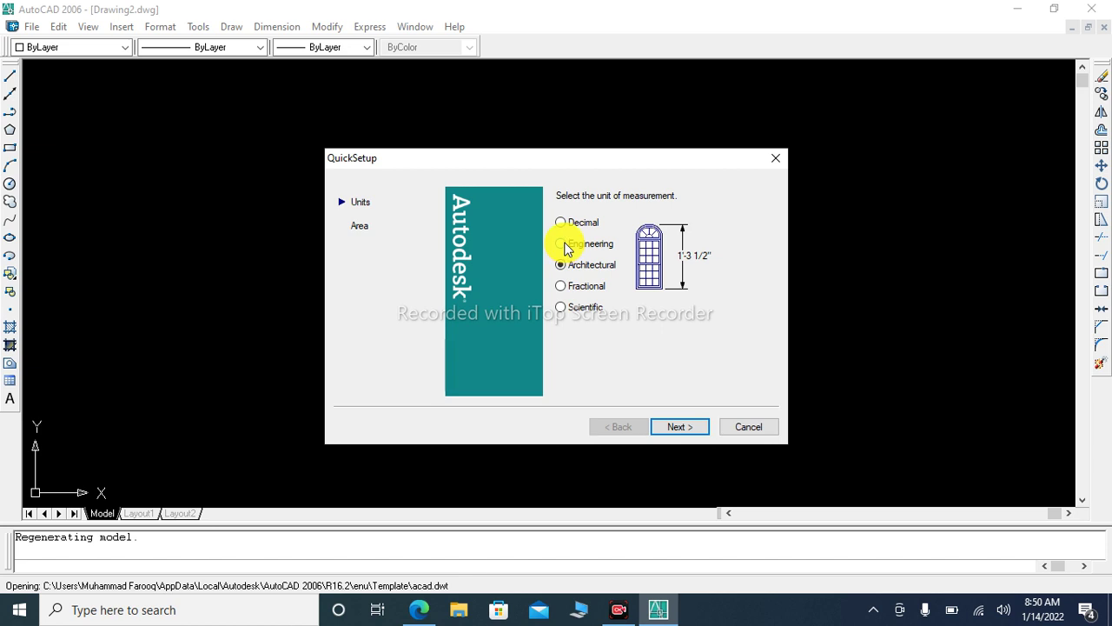
pyautogui.click(565, 248)
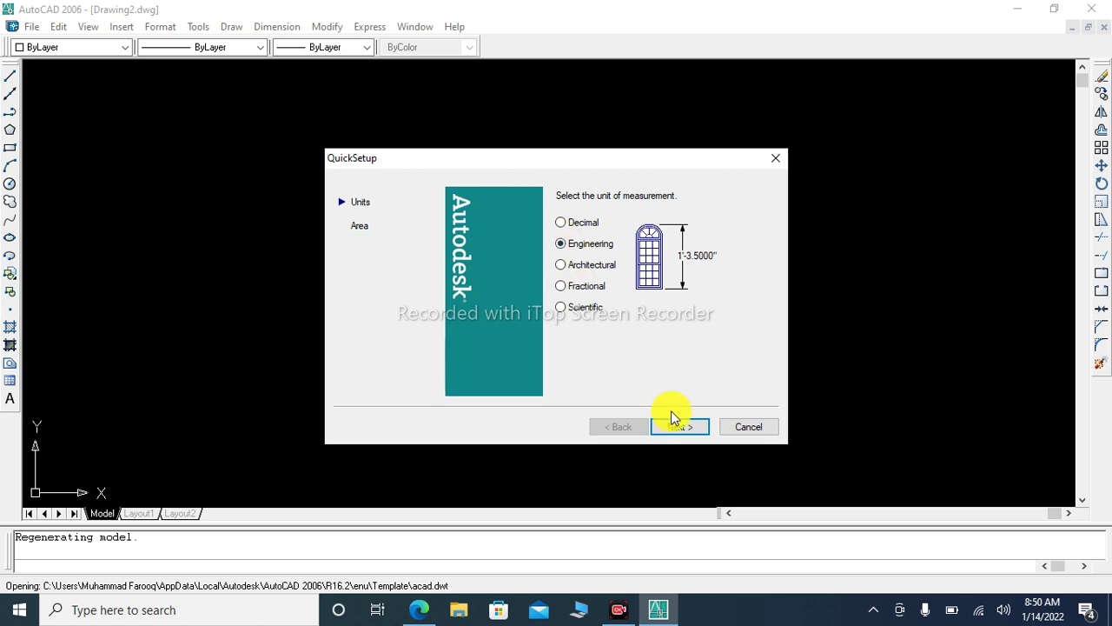
pyautogui.click(680, 427)
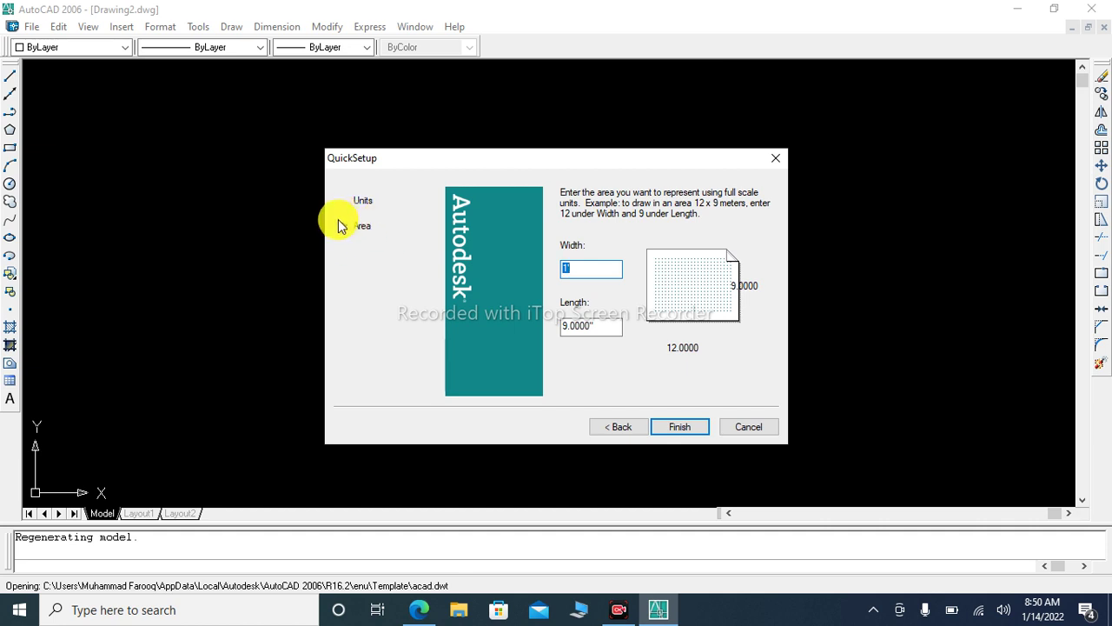
# Set the drawing area to a width of 50' and a length of 70', and finish the Quick Setup wizard
pyautogui.moveTo(439, 158); pyautogui.dragTo(171, 89)
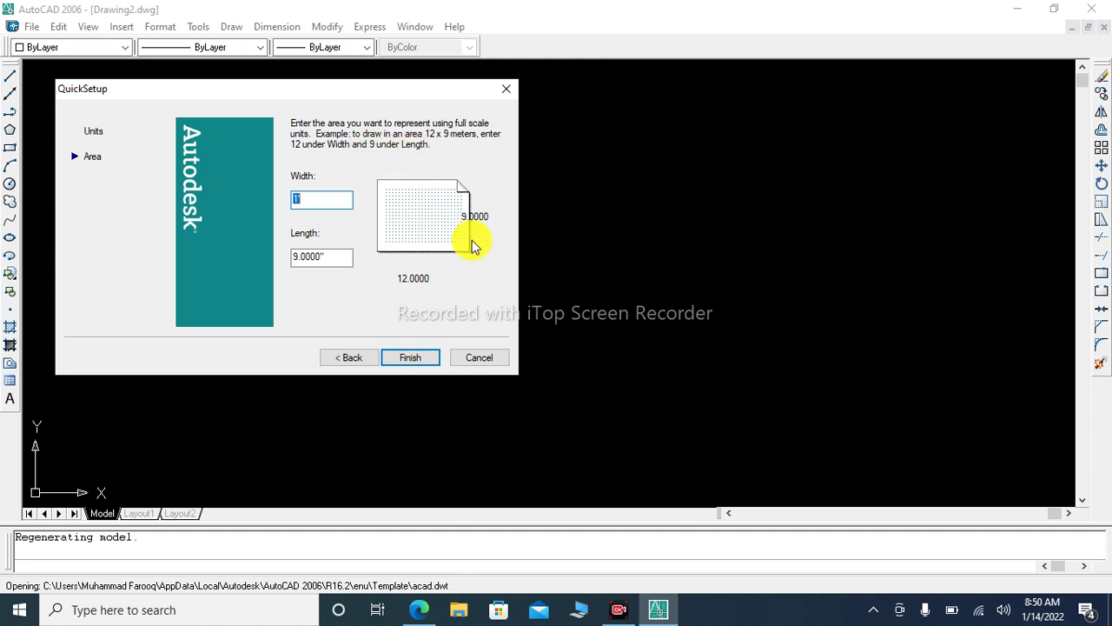
pyautogui.click(315, 200)
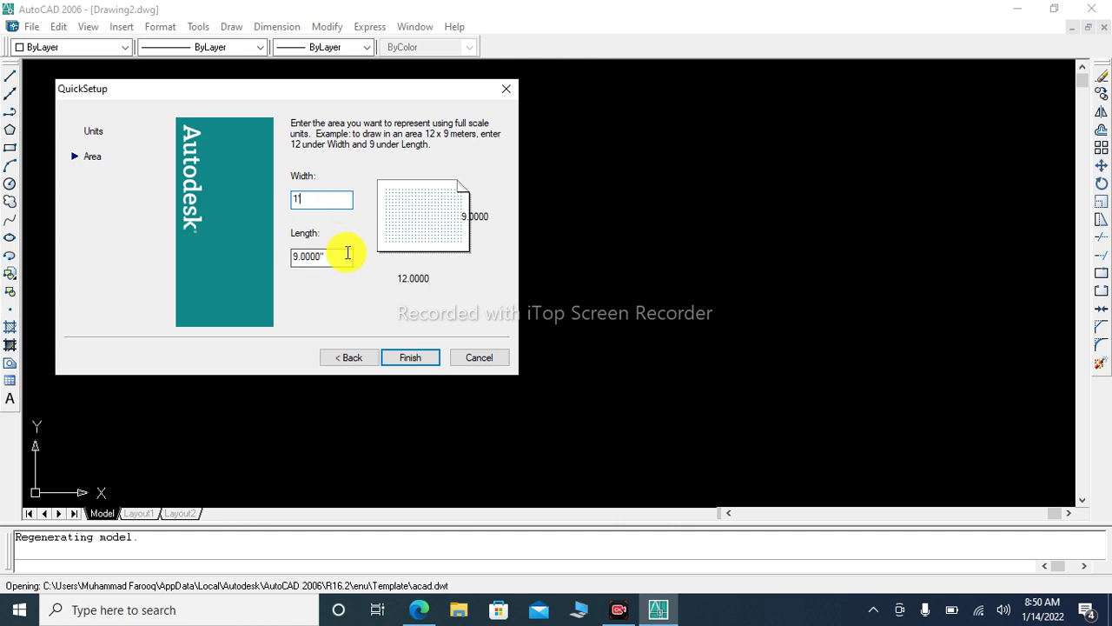
pyautogui.doubleClick(309, 198)
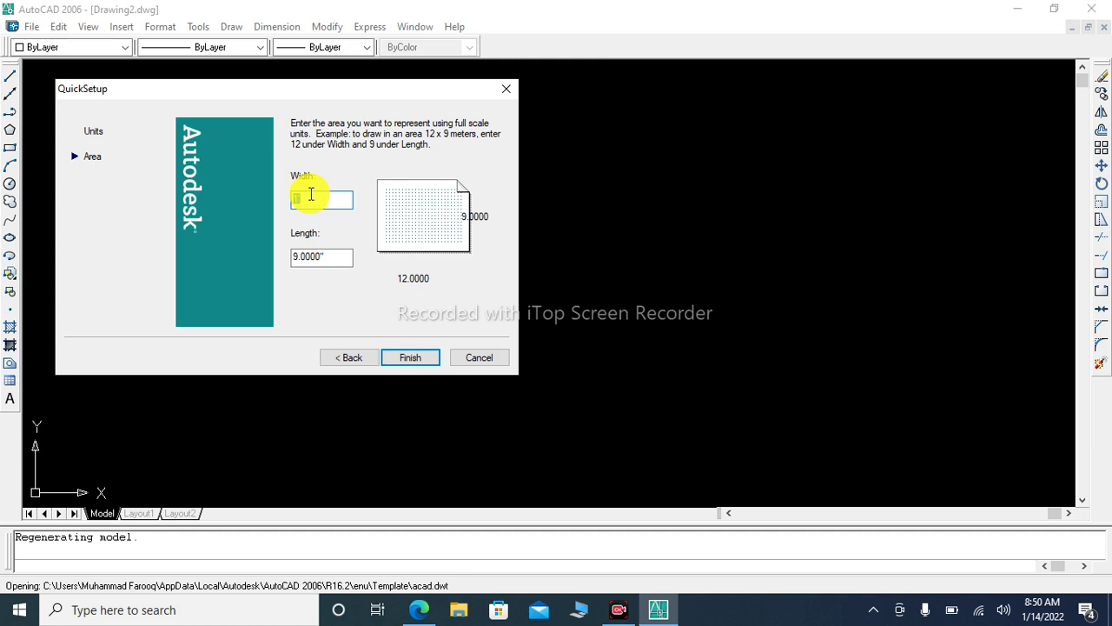
pyautogui.write('5')
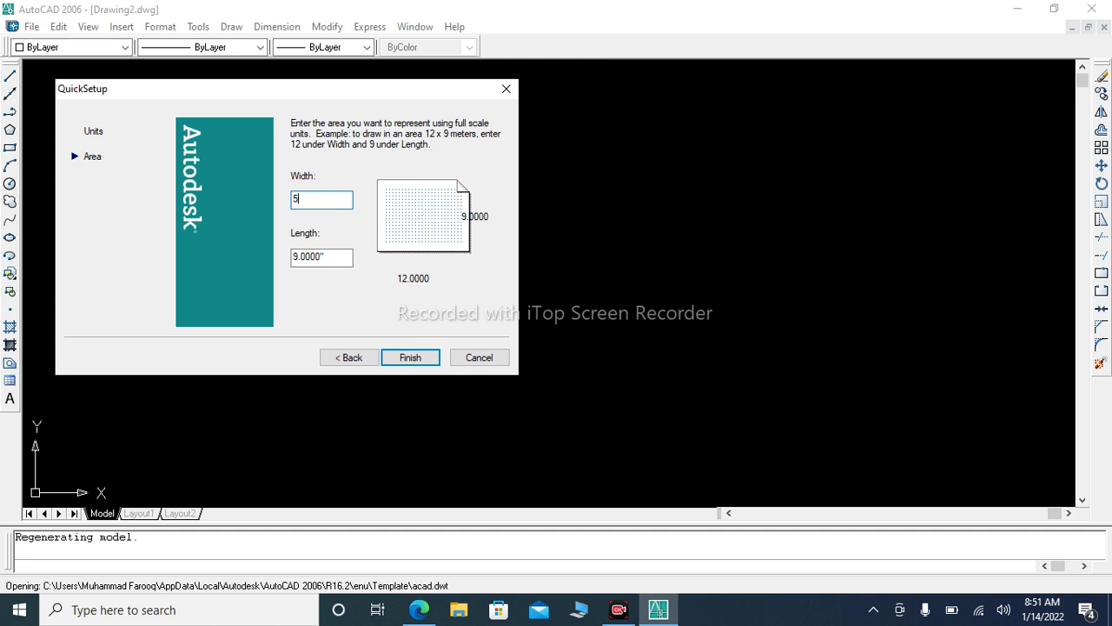
pyautogui.write('0')
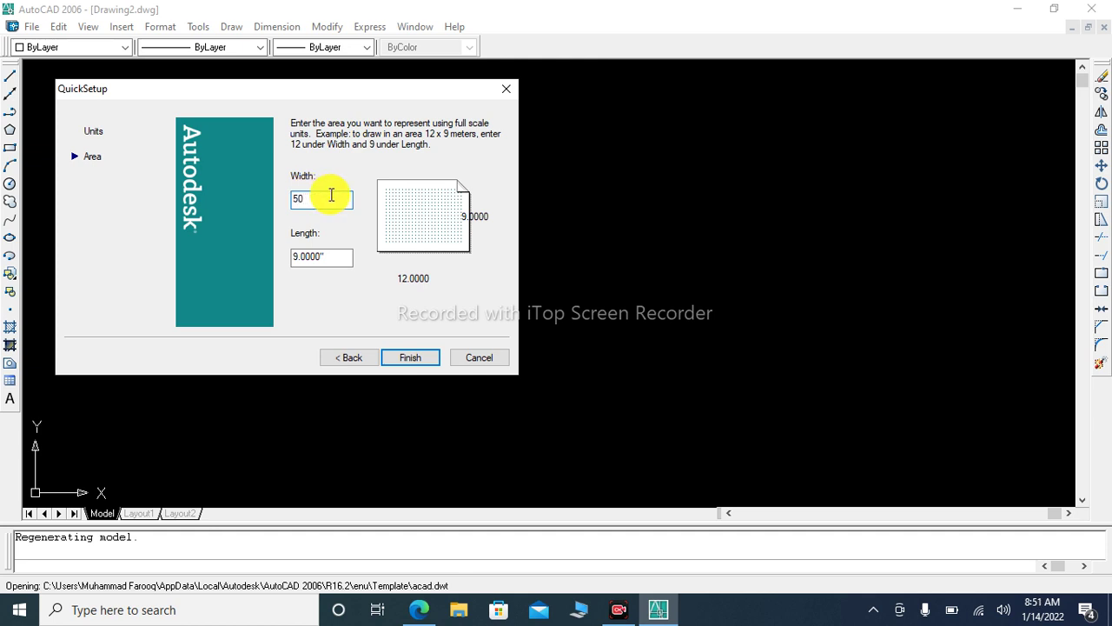
pyautogui.doubleClick(295, 255)
pyautogui.write('70')
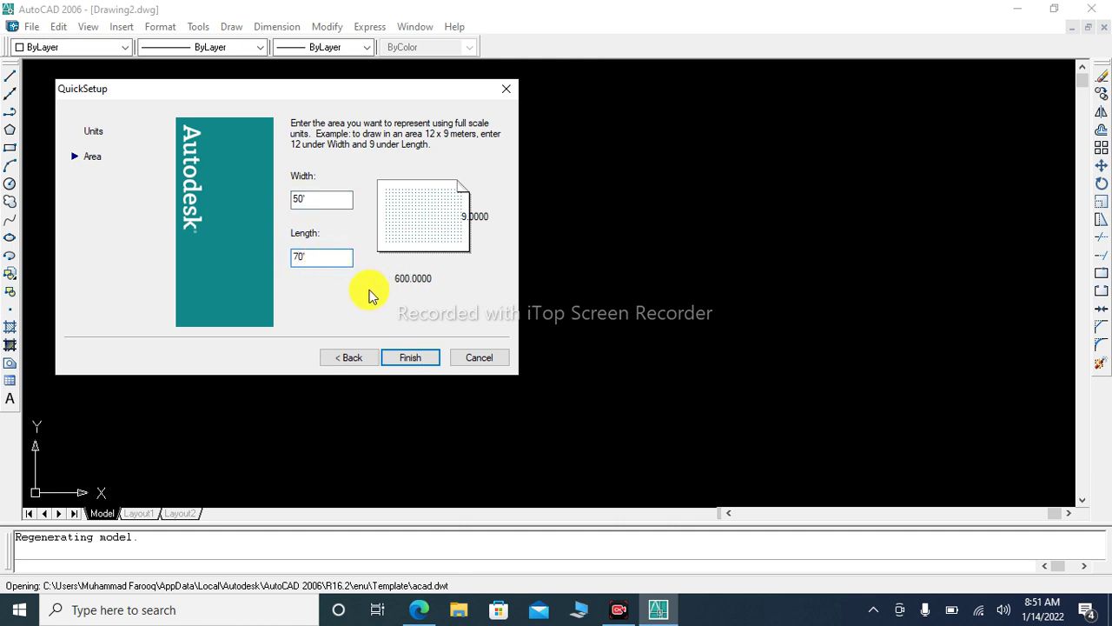
pyautogui.click(410, 358)
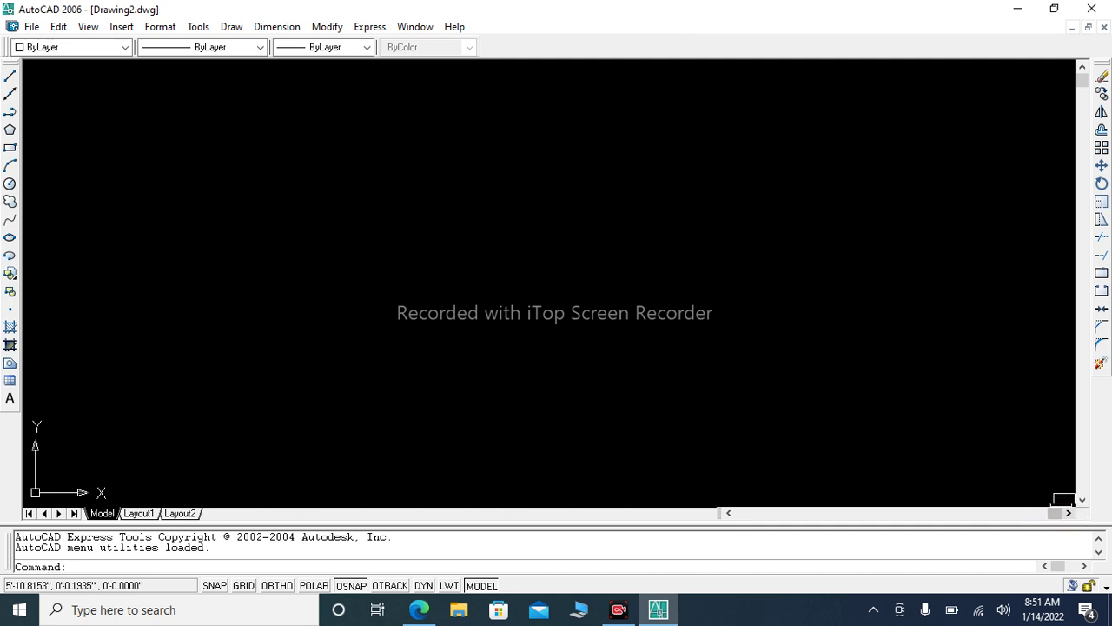
# Zoom with the All option to fit the entire drawing area in the view
pyautogui.moveTo(1057, 515); pyautogui.dragTo(1016, 515)
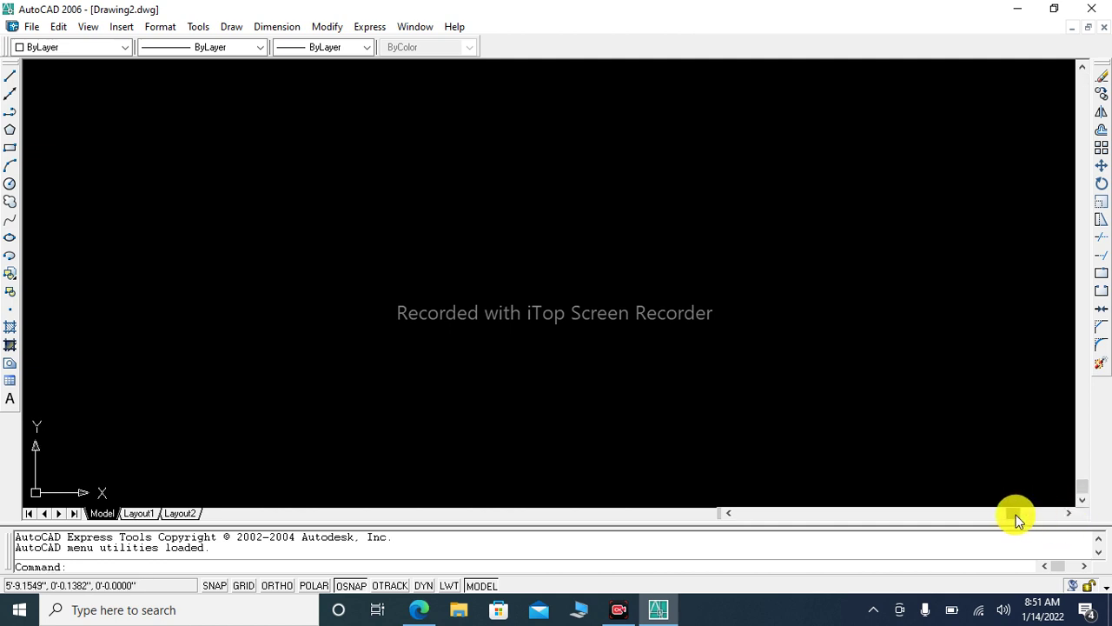
pyautogui.moveTo(1083, 489); pyautogui.dragTo(1054, 182)
pyautogui.moveTo(1037, 69); pyautogui.dragTo(1035, 276)
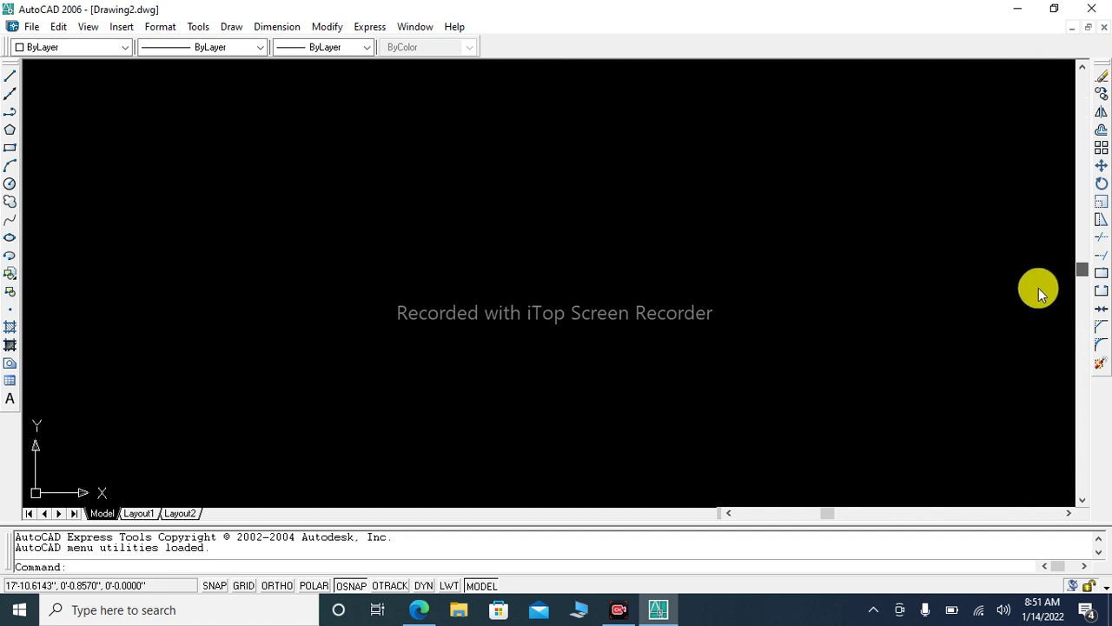
pyautogui.moveTo(1045, 489); pyautogui.dragTo(1045, 497)
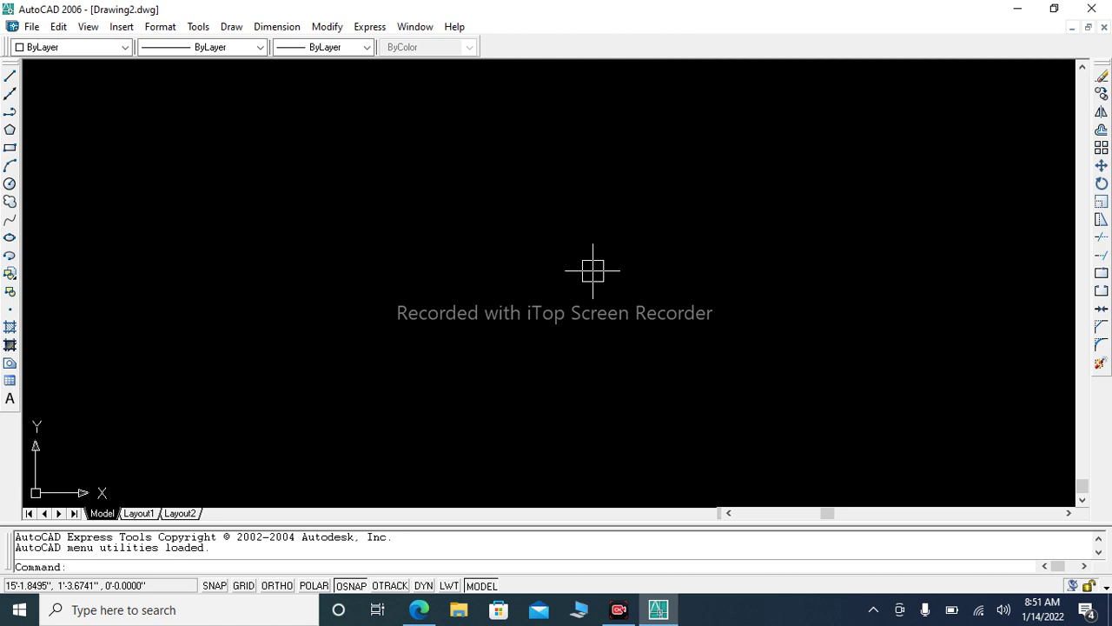
pyautogui.press('Return')
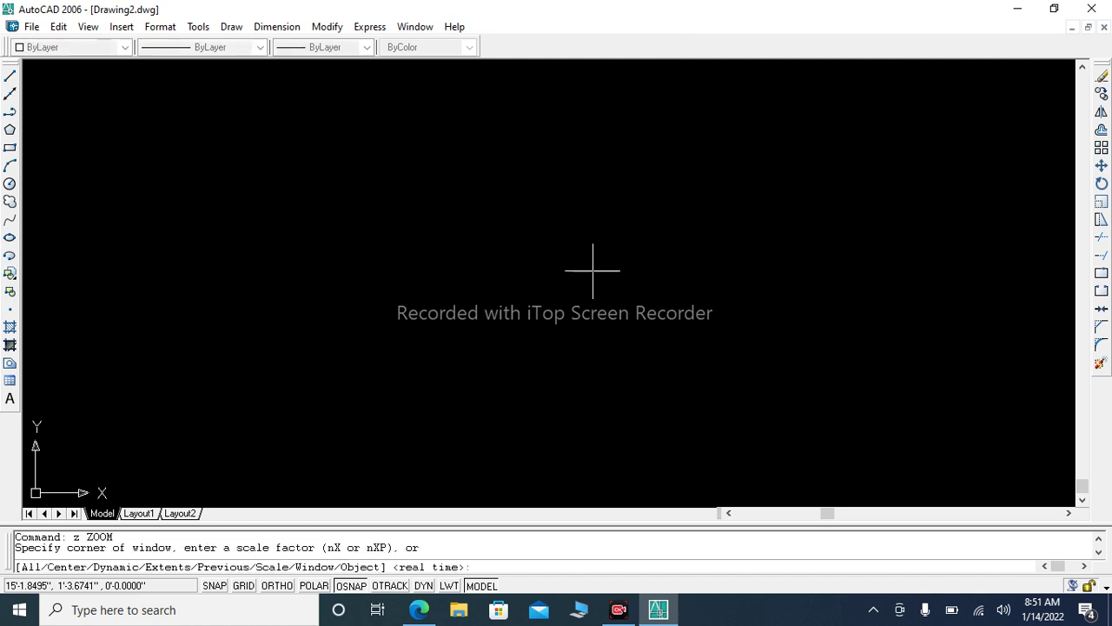
pyautogui.press('Return')
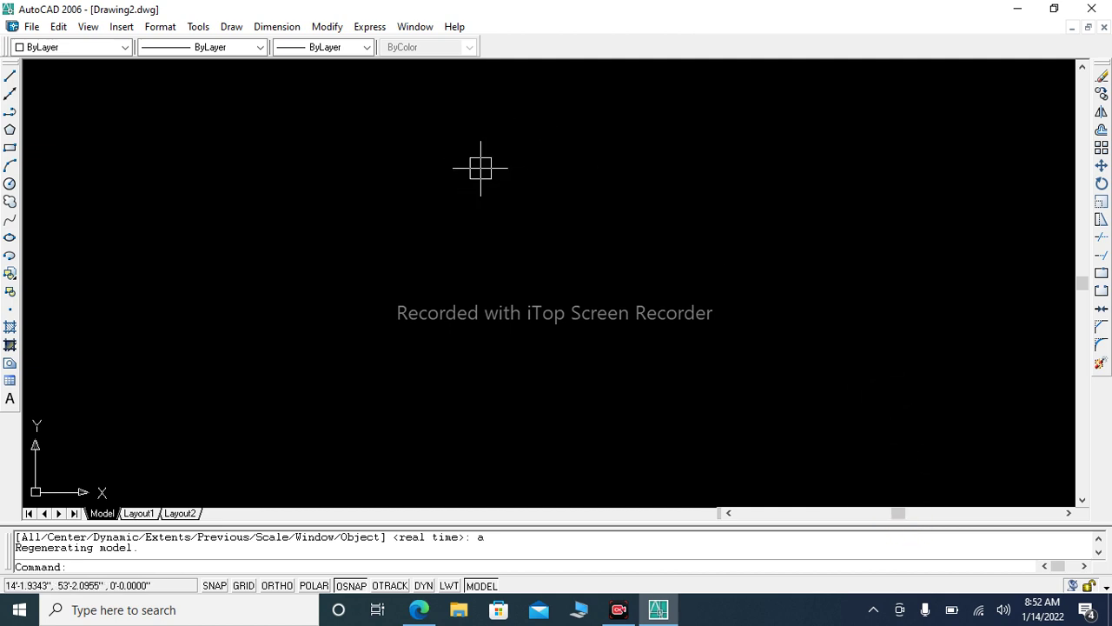
# Draw a trial rectangle near the middle of the drawing area with RECTANG and erase it
pyautogui.press('Return')
pyautogui.click(435, 212)
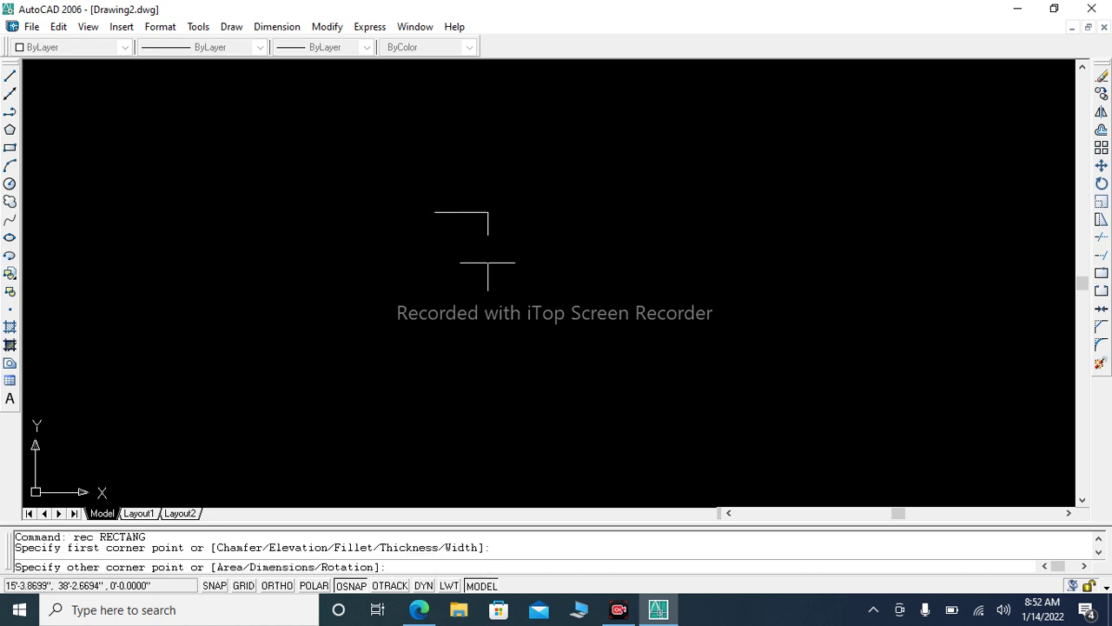
pyautogui.click(562, 326)
pyautogui.click(594, 379)
pyautogui.click(536, 304)
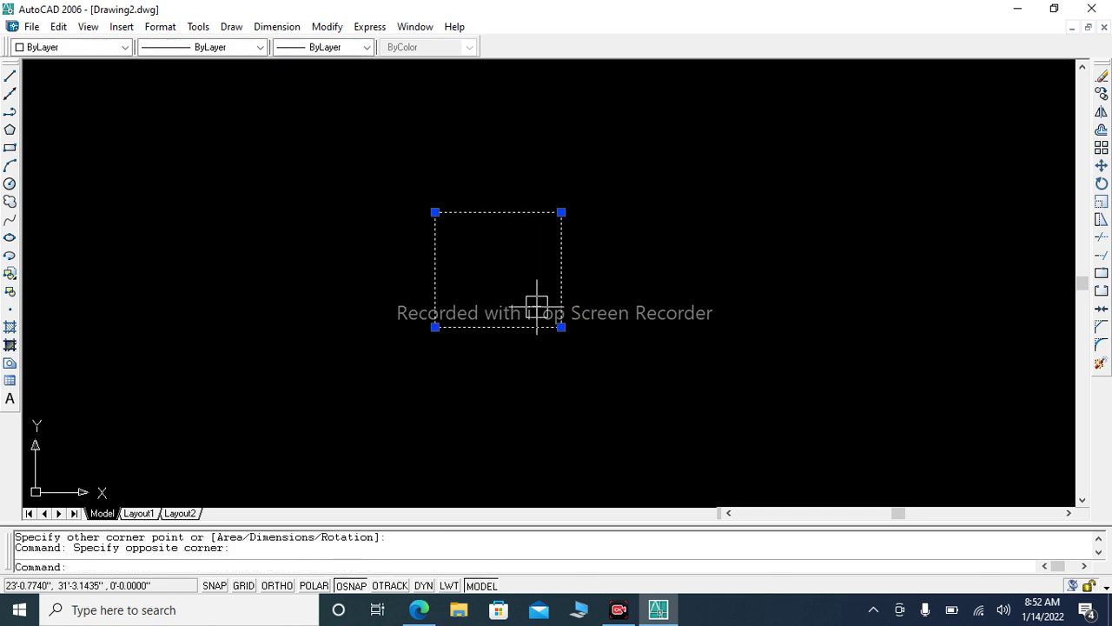
pyautogui.press('Delete')
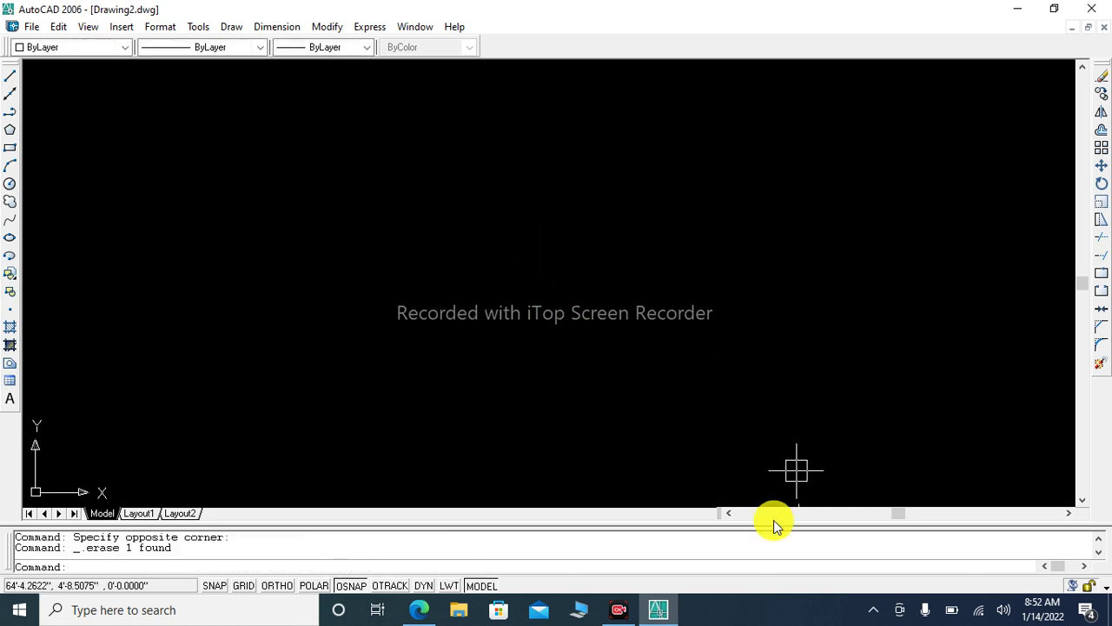